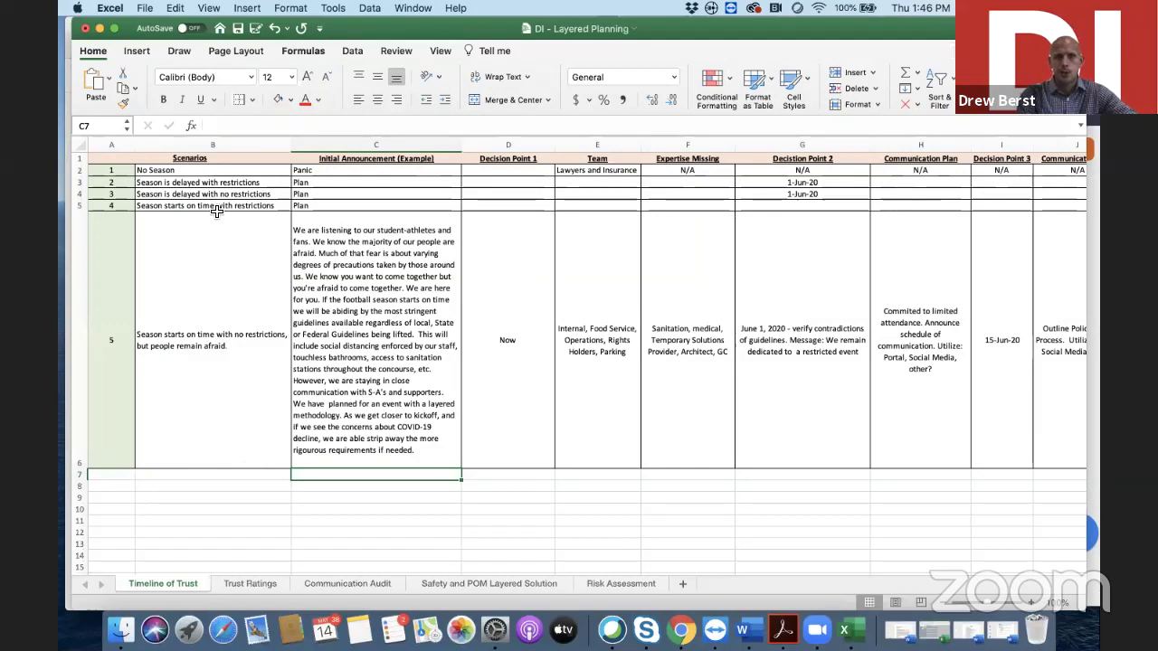
Step: Review the No Season and fifth scenarios on the Timeline of Trust sheet, including the fifth scenario's initial announcement example
{"action": "left_click", "coordinate": [205, 172]}
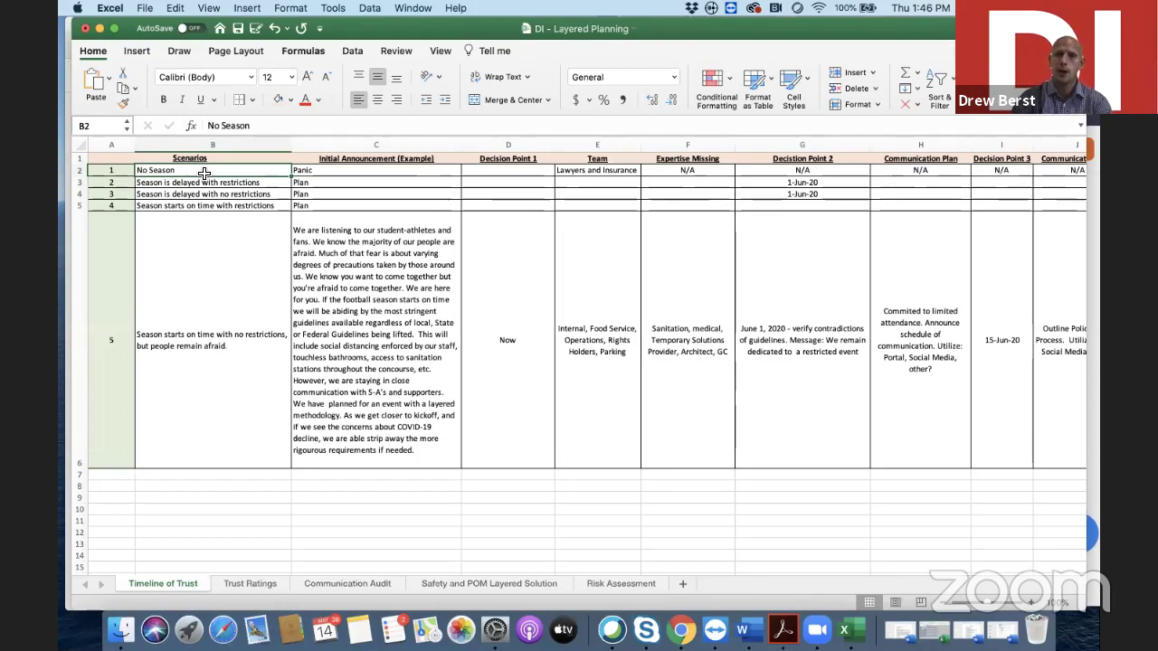
{"action": "left_click", "coordinate": [207, 340]}
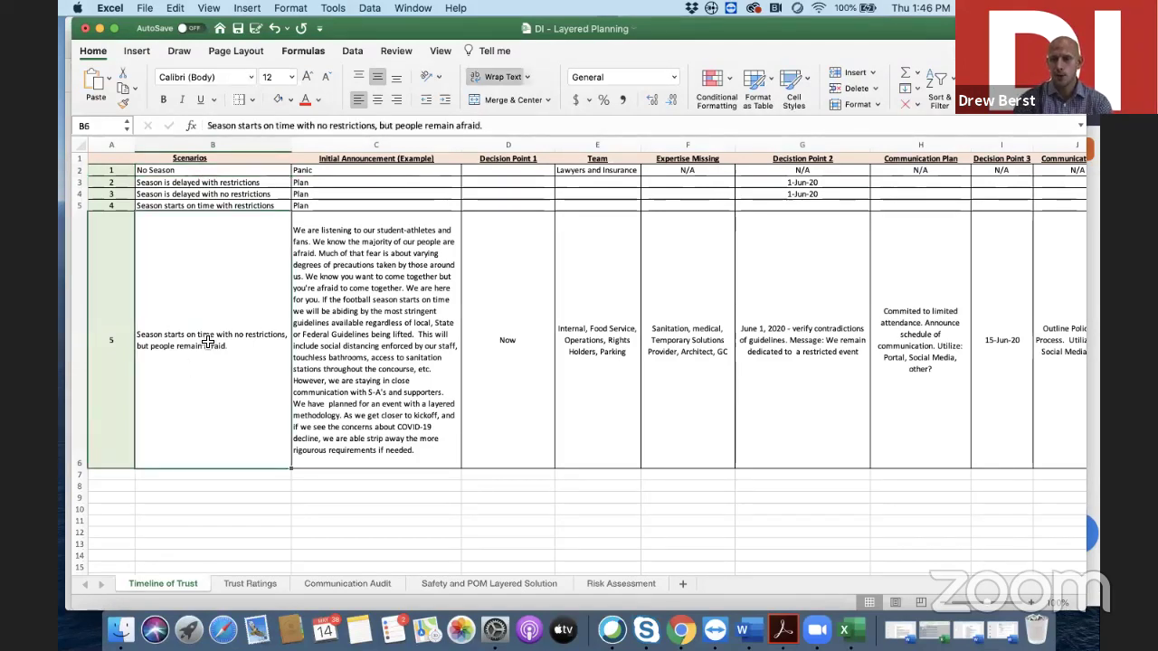
{"action": "left_click_drag", "start_coordinate": [183, 334], "coordinate": [553, 340]}
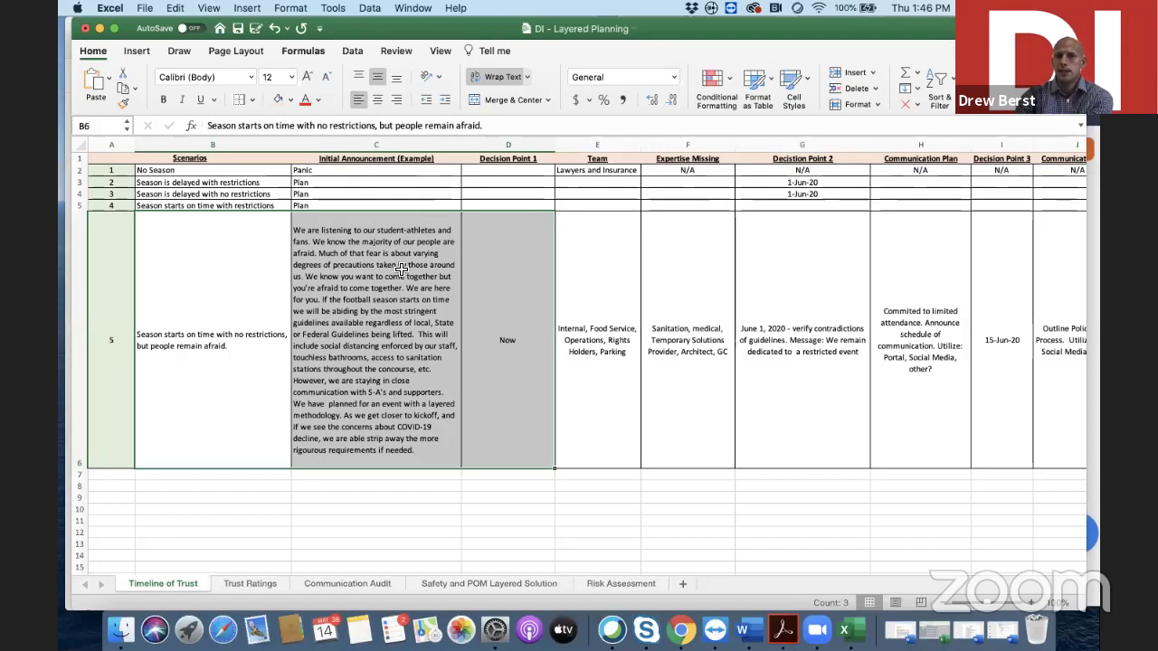
{"action": "left_click", "coordinate": [402, 323]}
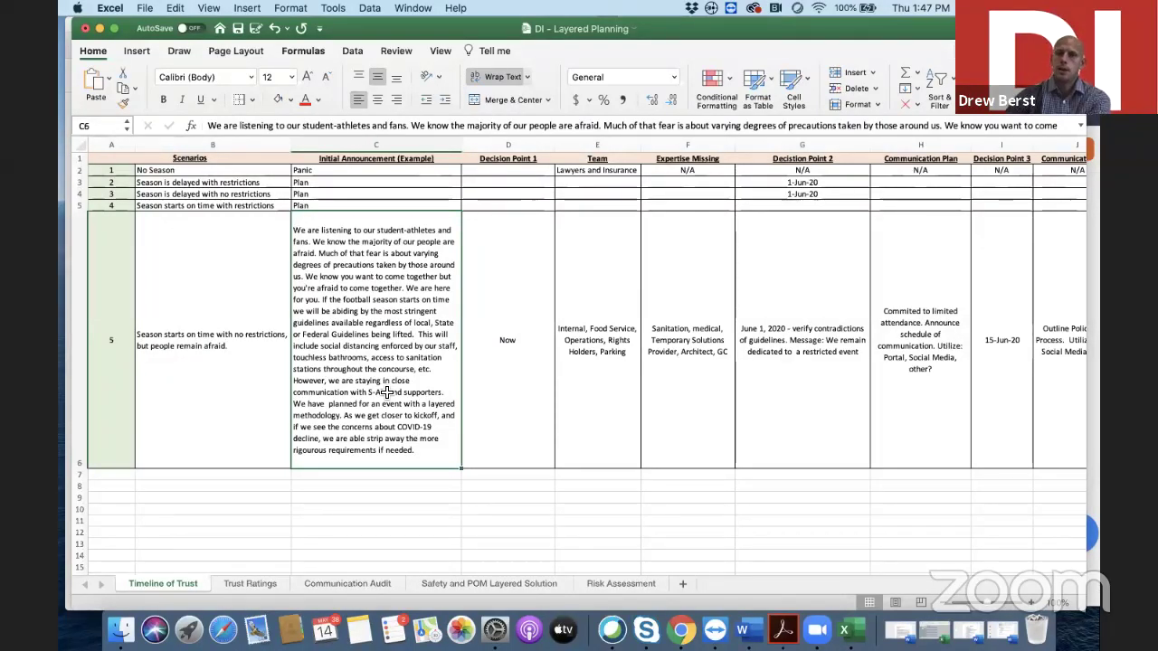
Step: Go through scenario 5's entries from Decision Point 1 across Team, Expertise Missing and Decision Point 2 to the Communication Plan
{"action": "left_click", "coordinate": [526, 320]}
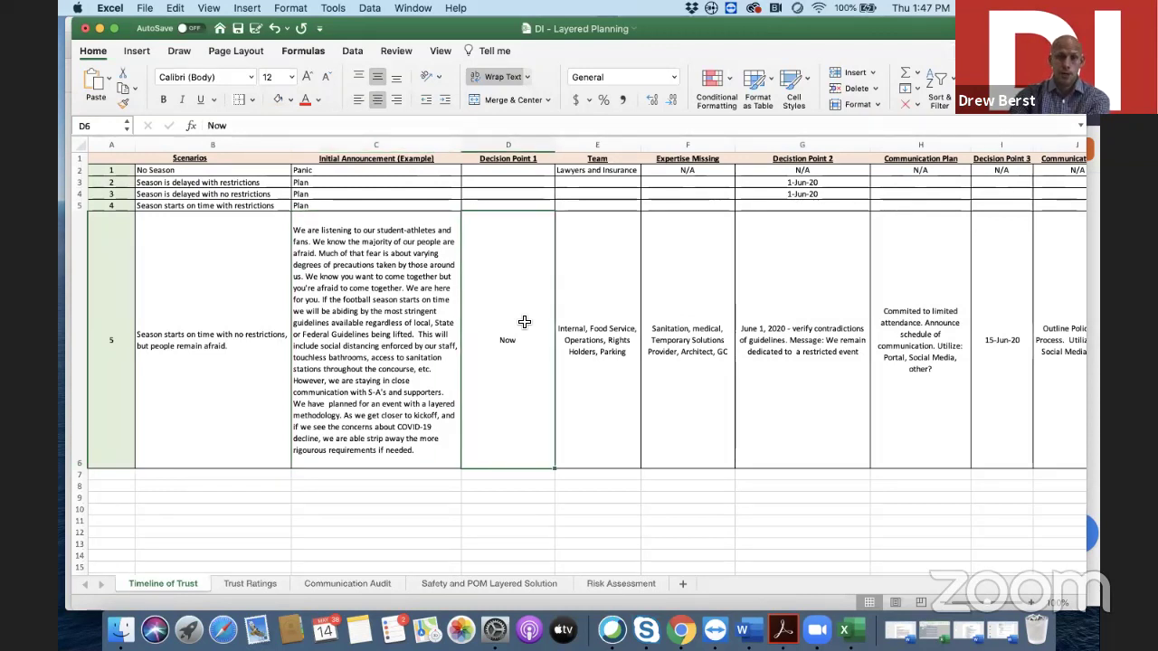
{"action": "key", "text": "Right"}
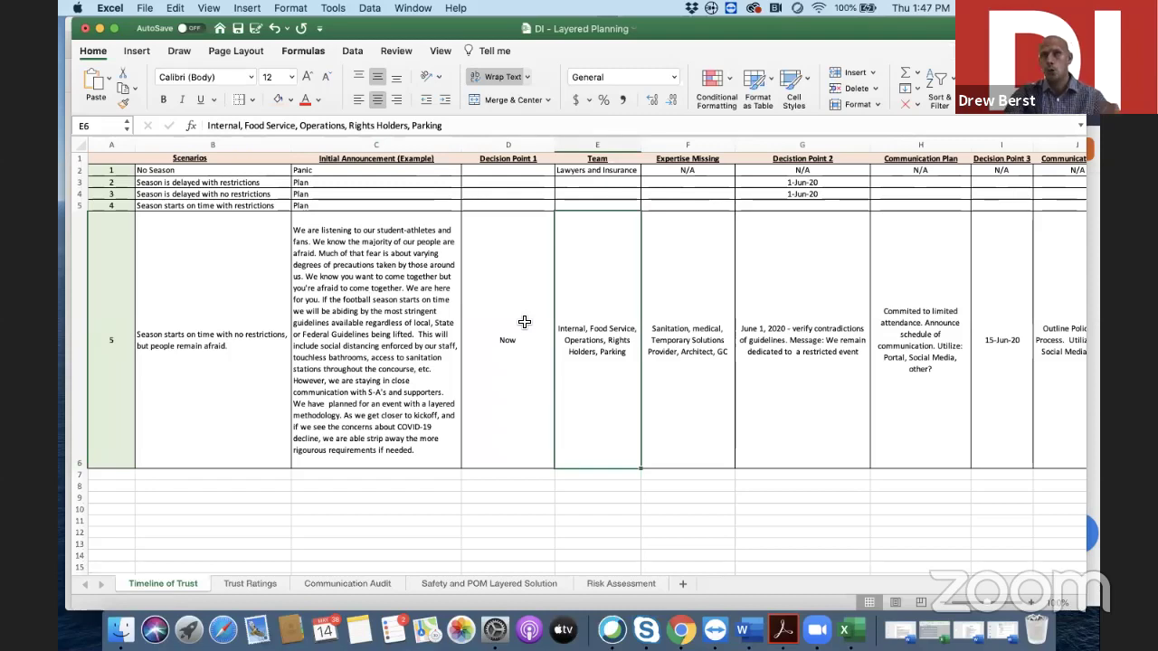
{"action": "key", "text": "Right"}
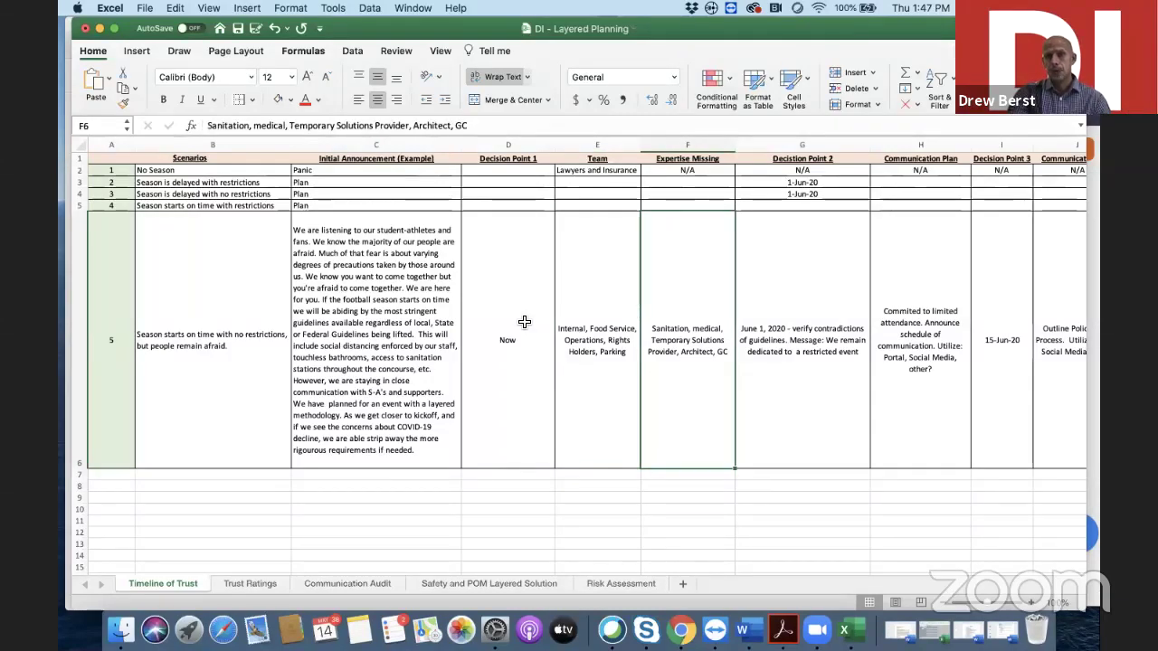
{"action": "key", "text": "Right"}
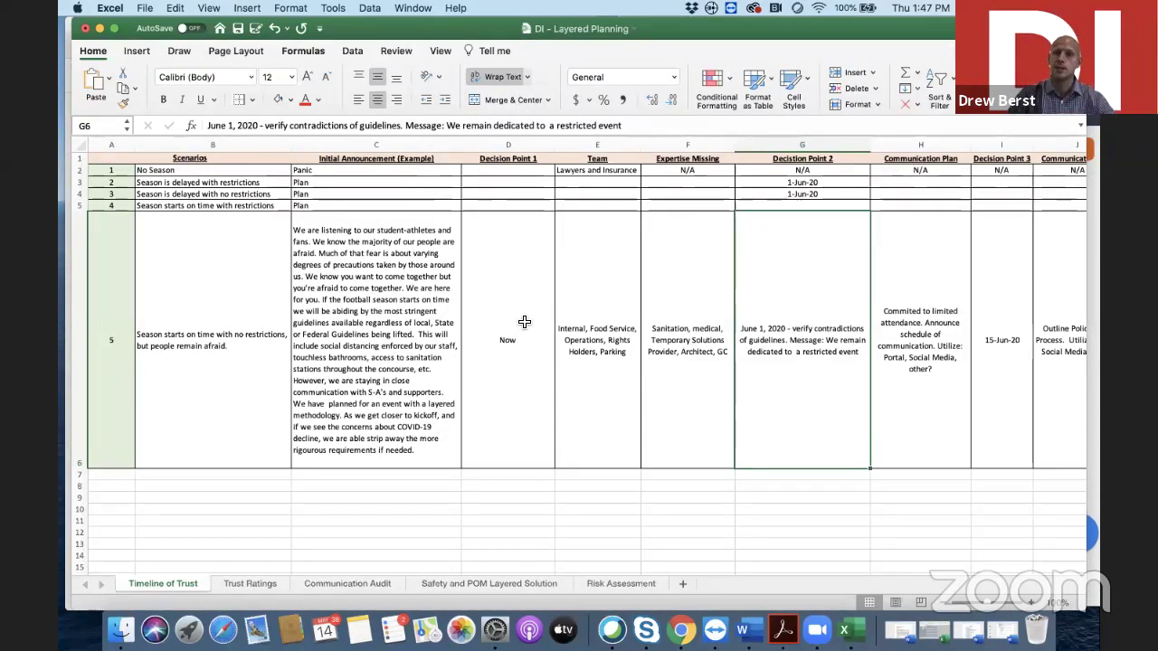
{"action": "key", "text": "Right"}
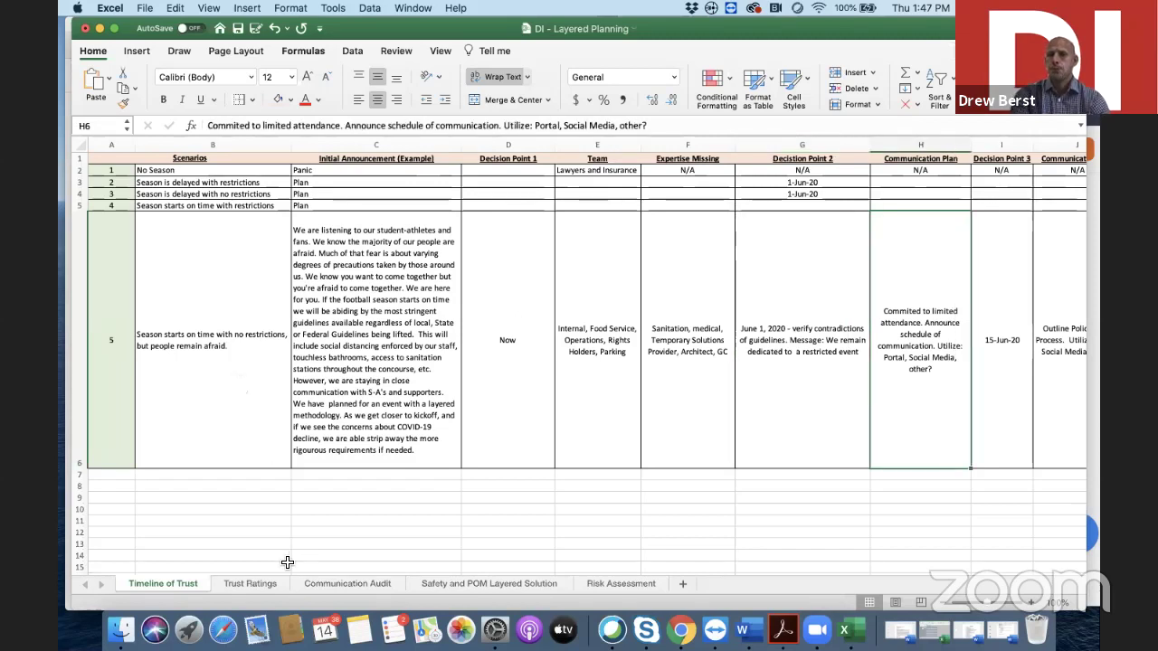
Step: On the Trust Ratings sheet, review the highly concerned group's fan description, support level and most impactful safety measure
{"action": "left_click", "coordinate": [260, 583]}
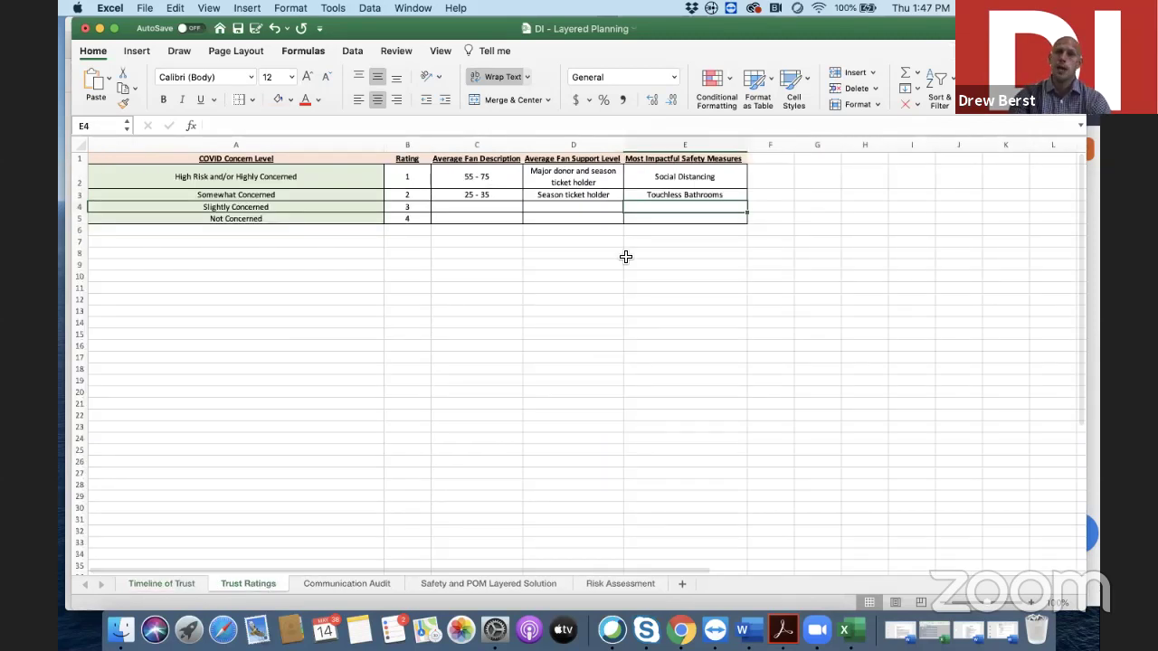
{"action": "left_click", "coordinate": [234, 183]}
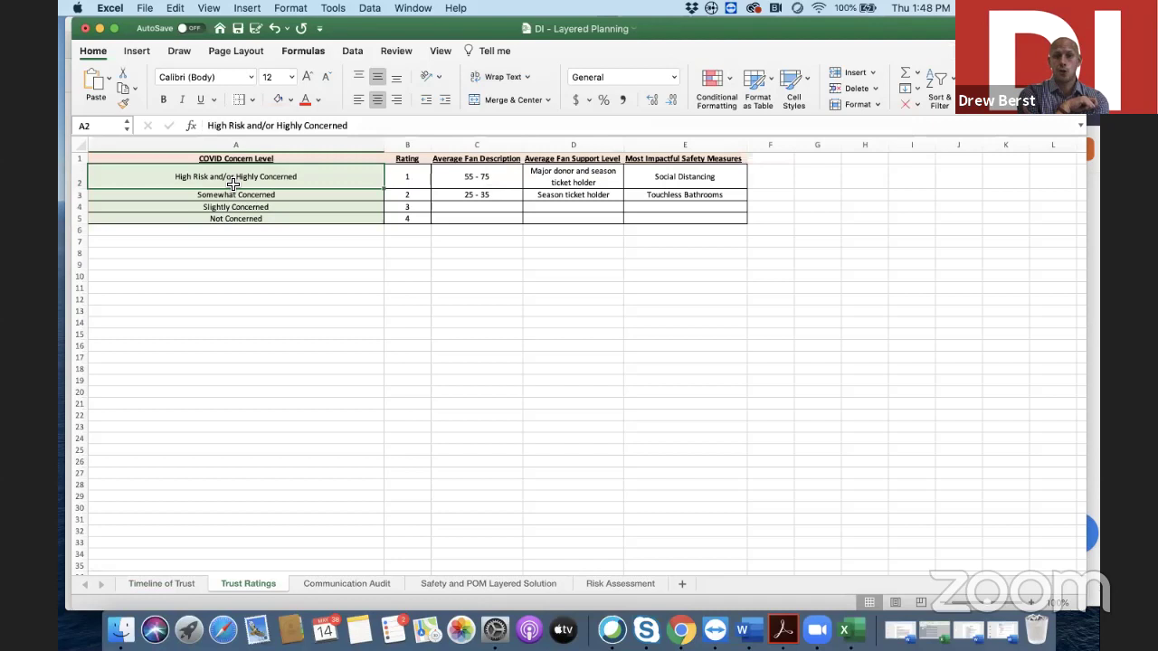
{"action": "left_click", "coordinate": [472, 179]}
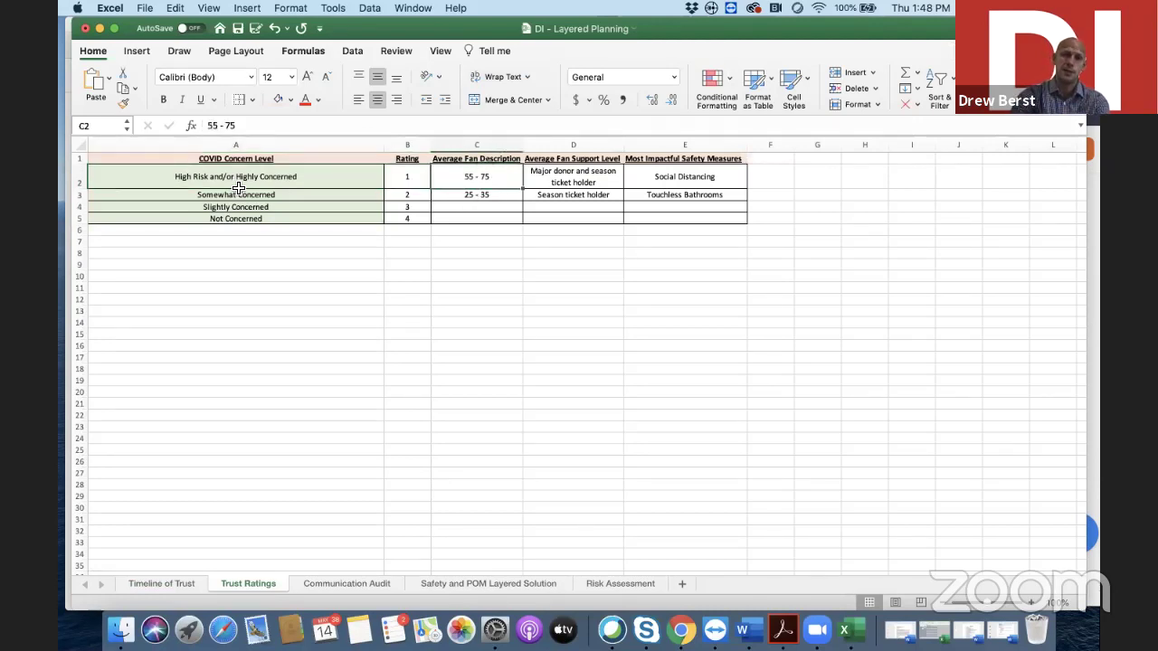
{"action": "left_click", "coordinate": [600, 173]}
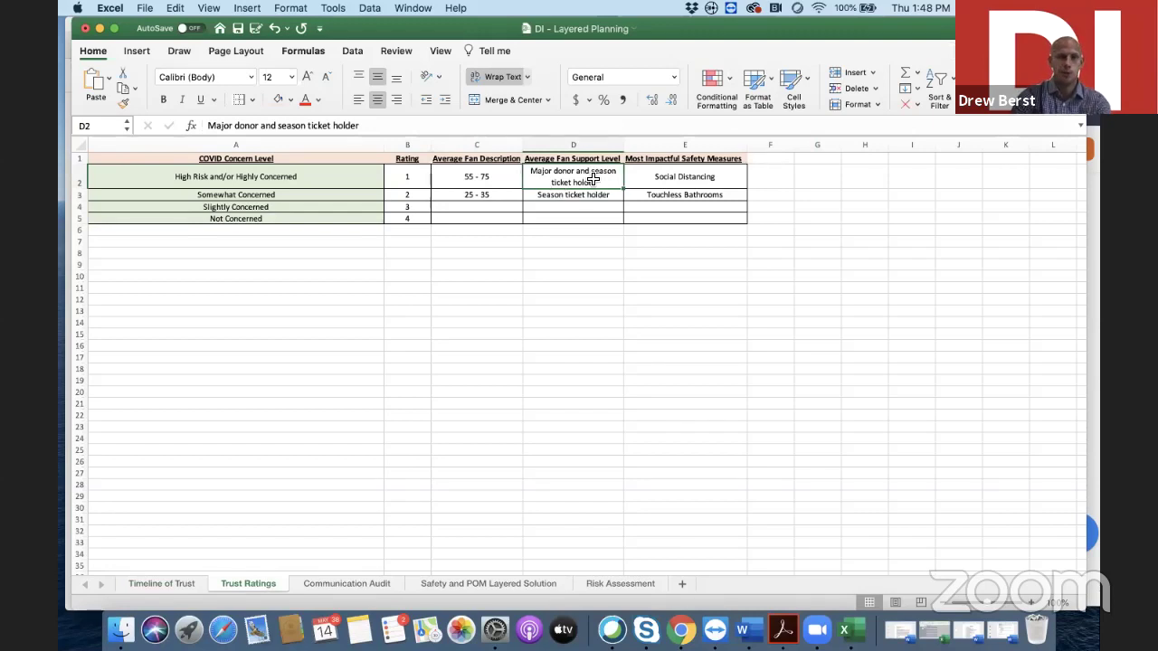
{"action": "left_click", "coordinate": [663, 180]}
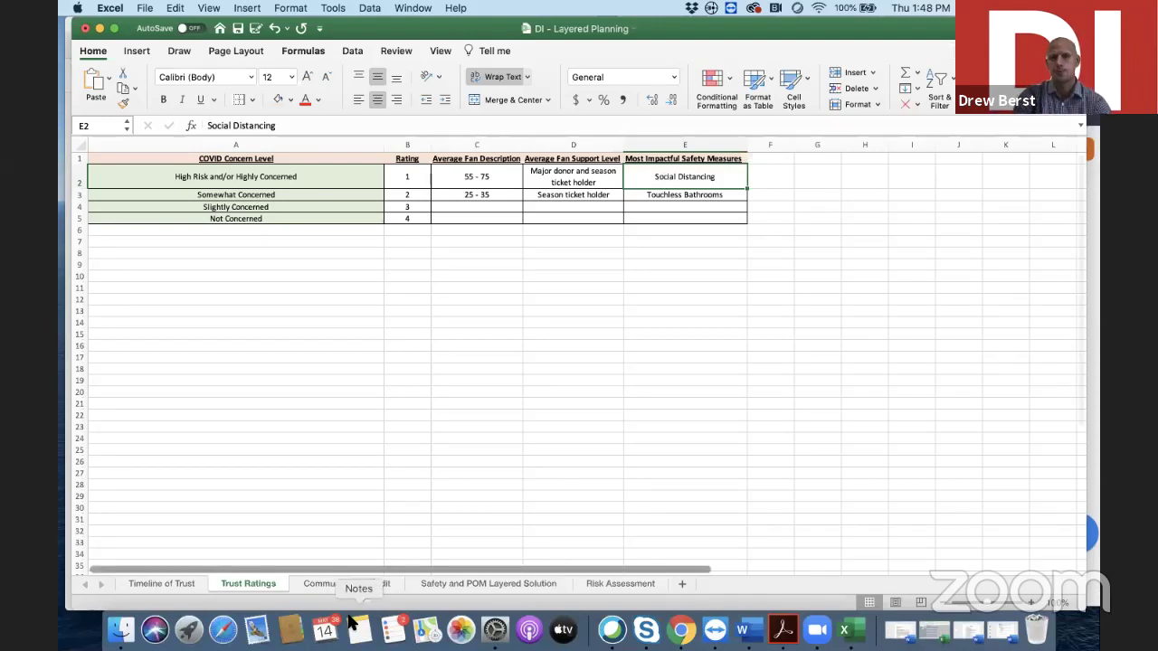
Step: On the Communication Audit sheet, review the Email row's trust rating and keywords, plus the Central Information Portal row
{"action": "left_click", "coordinate": [322, 583]}
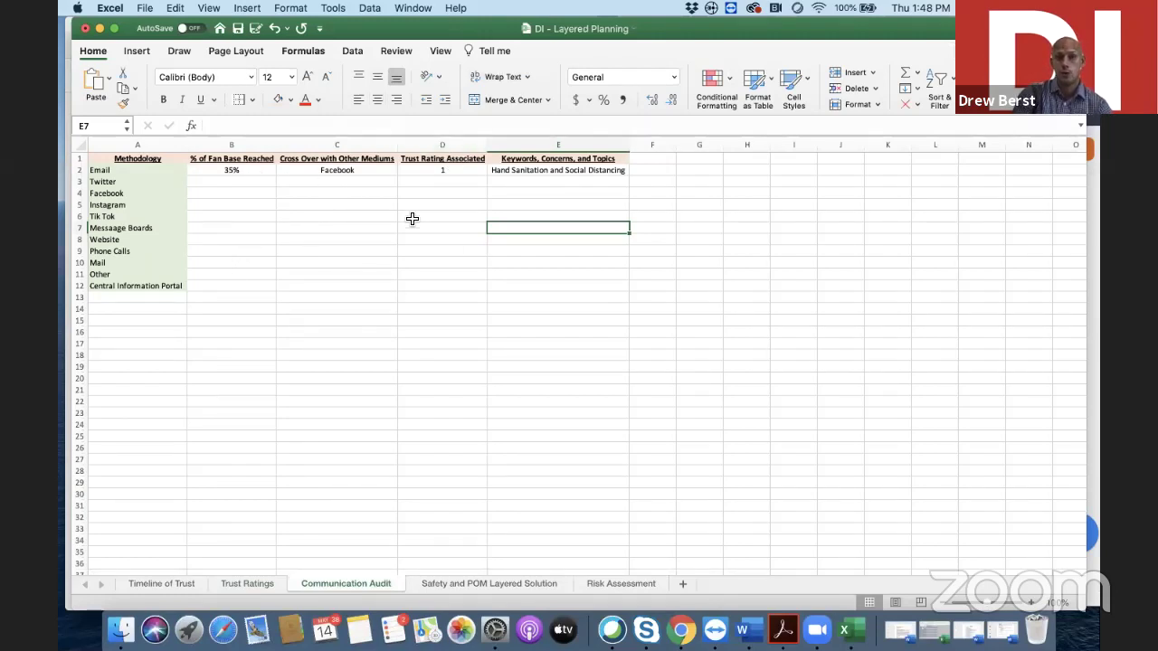
{"action": "left_click", "coordinate": [426, 175]}
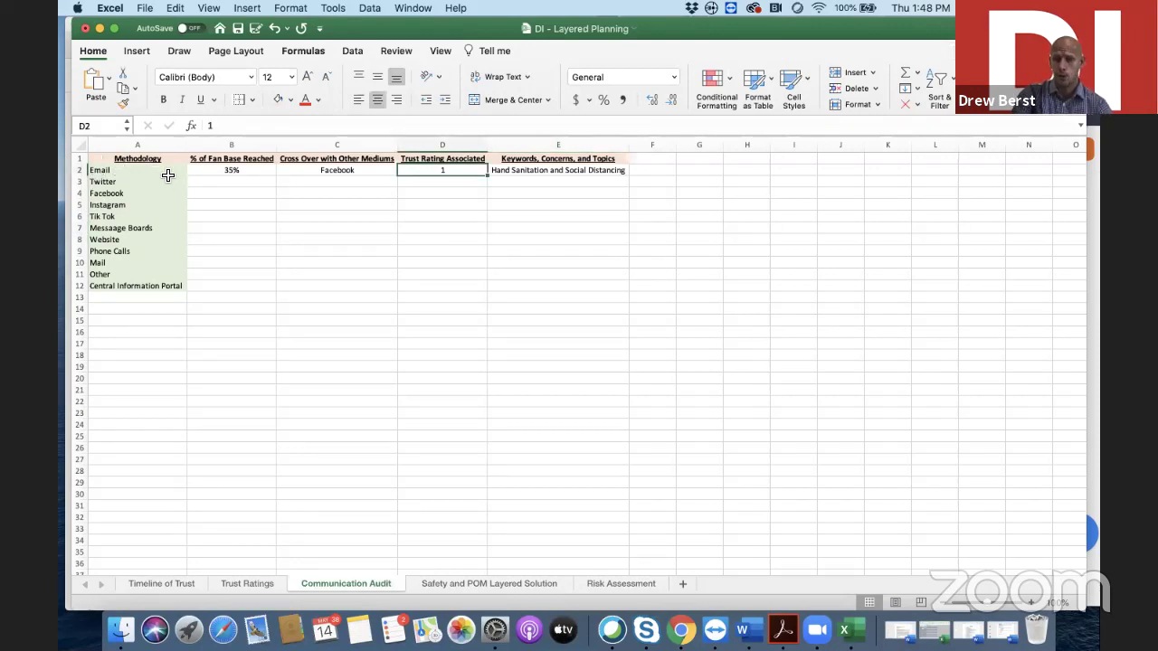
{"action": "left_click", "coordinate": [573, 170]}
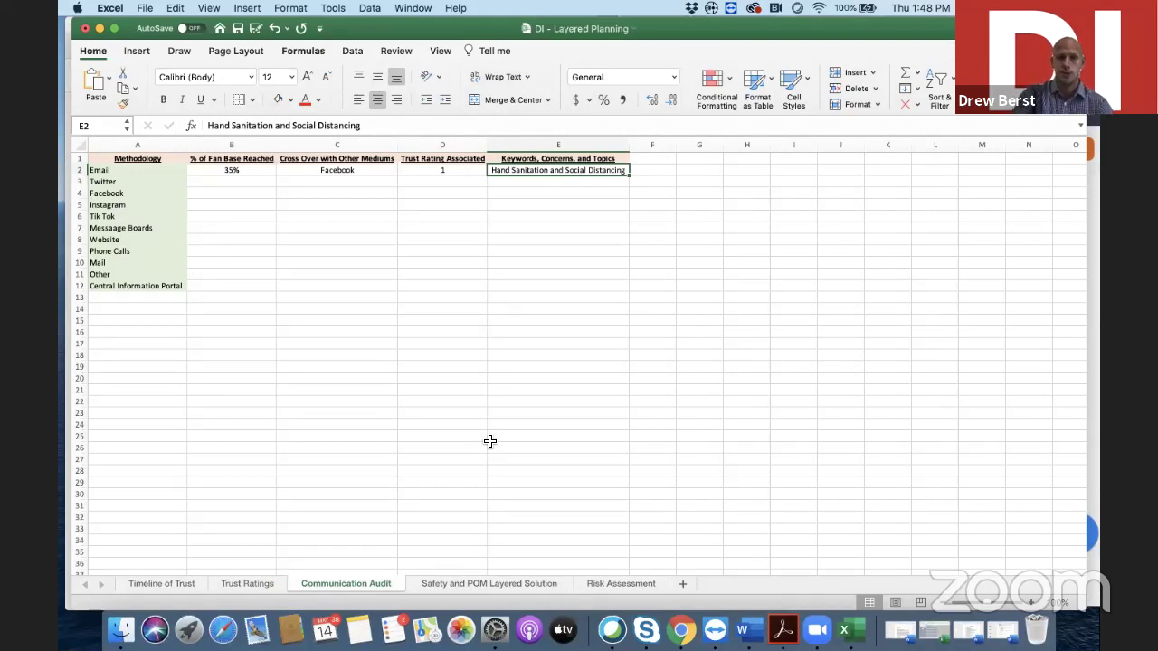
{"action": "left_click", "coordinate": [209, 284]}
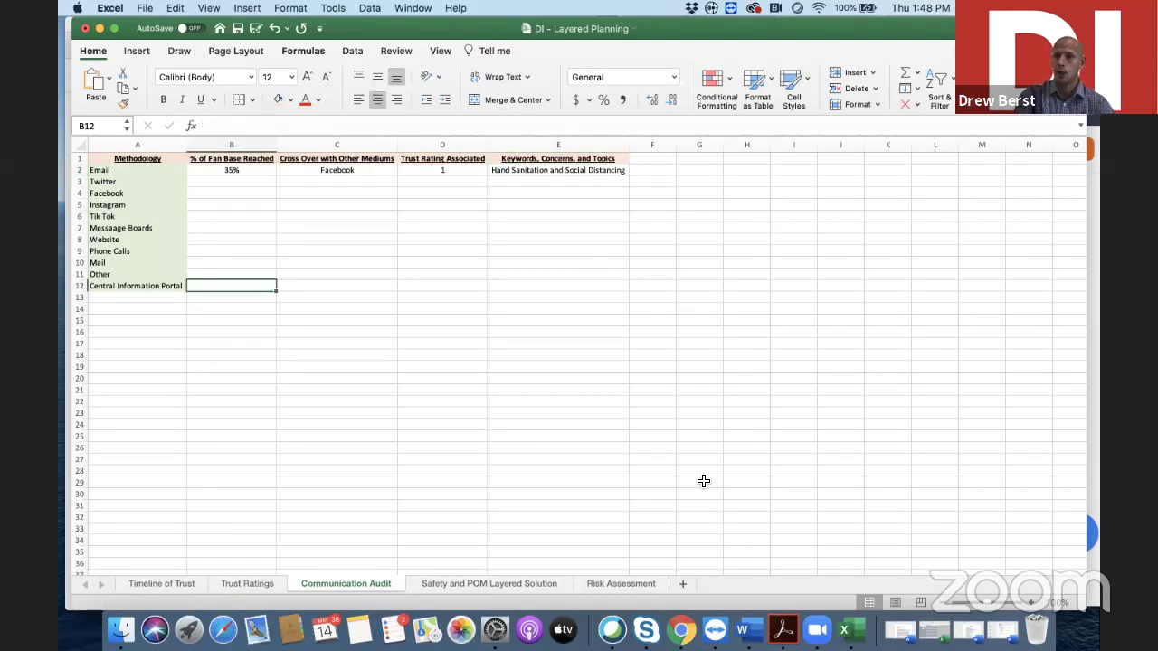
Step: On the Safety and POM Layered Solution sheet, review the listed solutions, their April 2020 impact scores and the guideline columns
{"action": "left_click", "coordinate": [429, 585]}
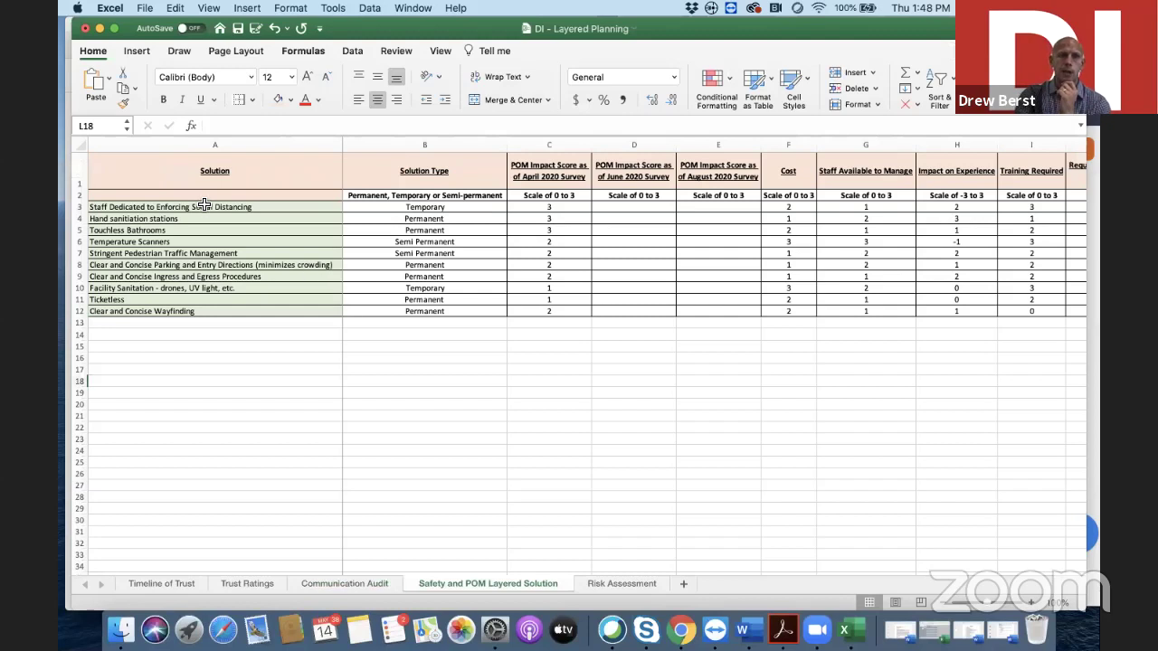
{"action": "left_click_drag", "start_coordinate": [205, 206], "coordinate": [210, 302]}
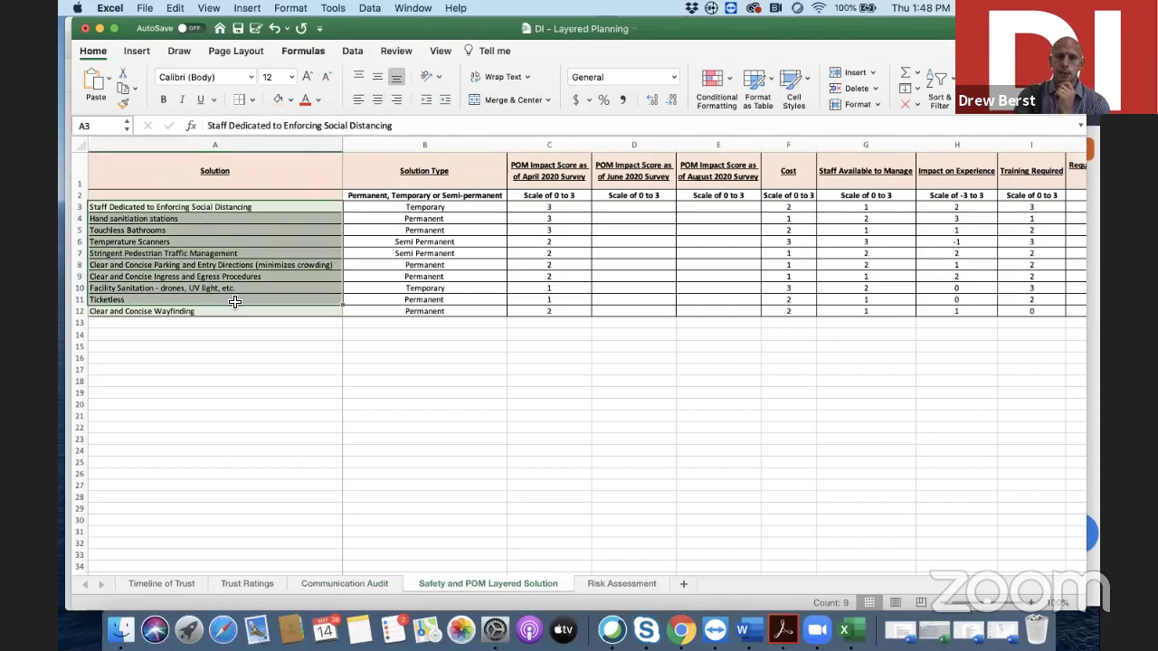
{"action": "left_click", "coordinate": [559, 232]}
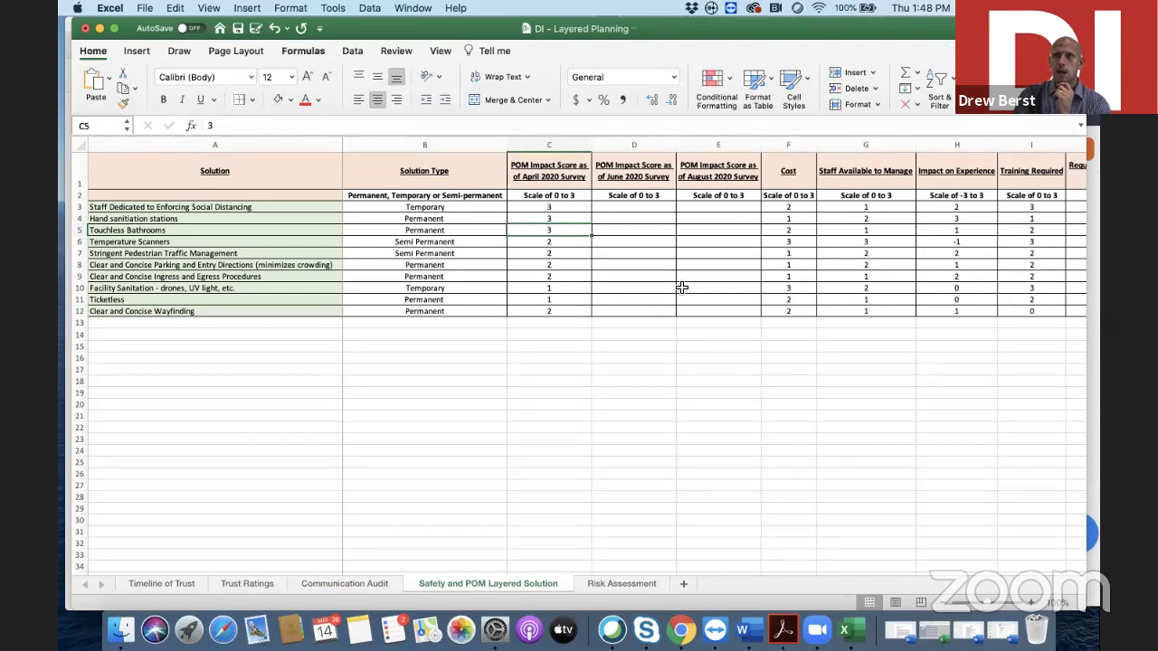
{"action": "scroll", "coordinate": [699, 288], "scroll_direction": "right", "scroll_amount": 3}
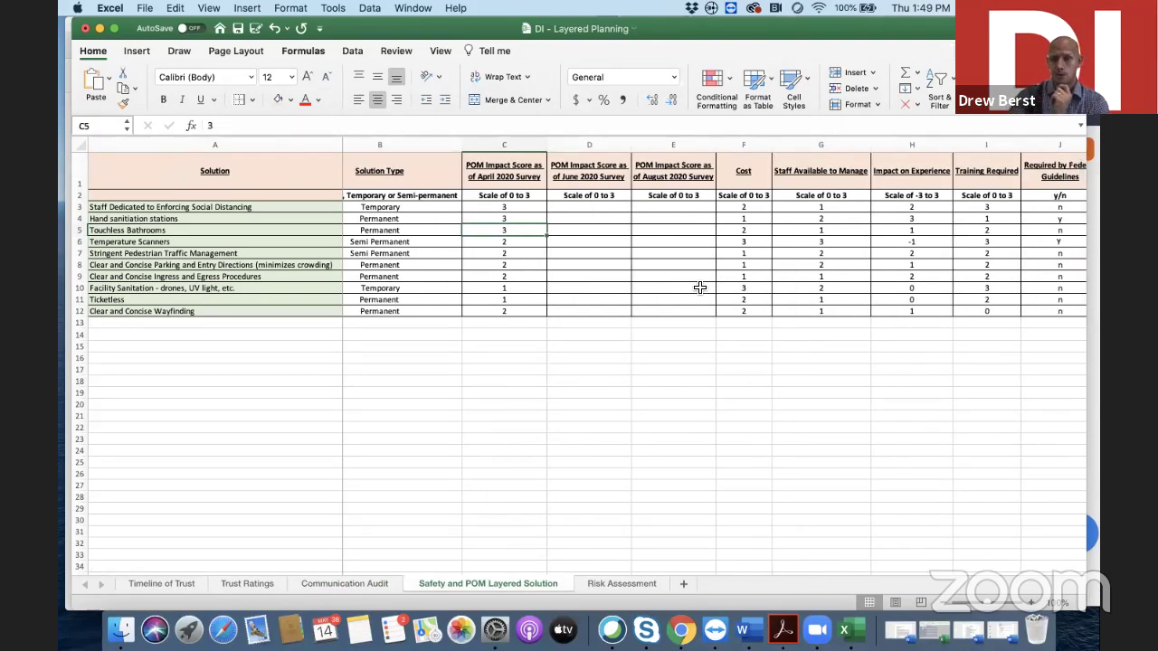
{"action": "scroll", "coordinate": [700, 288], "scroll_direction": "right", "scroll_amount": 8}
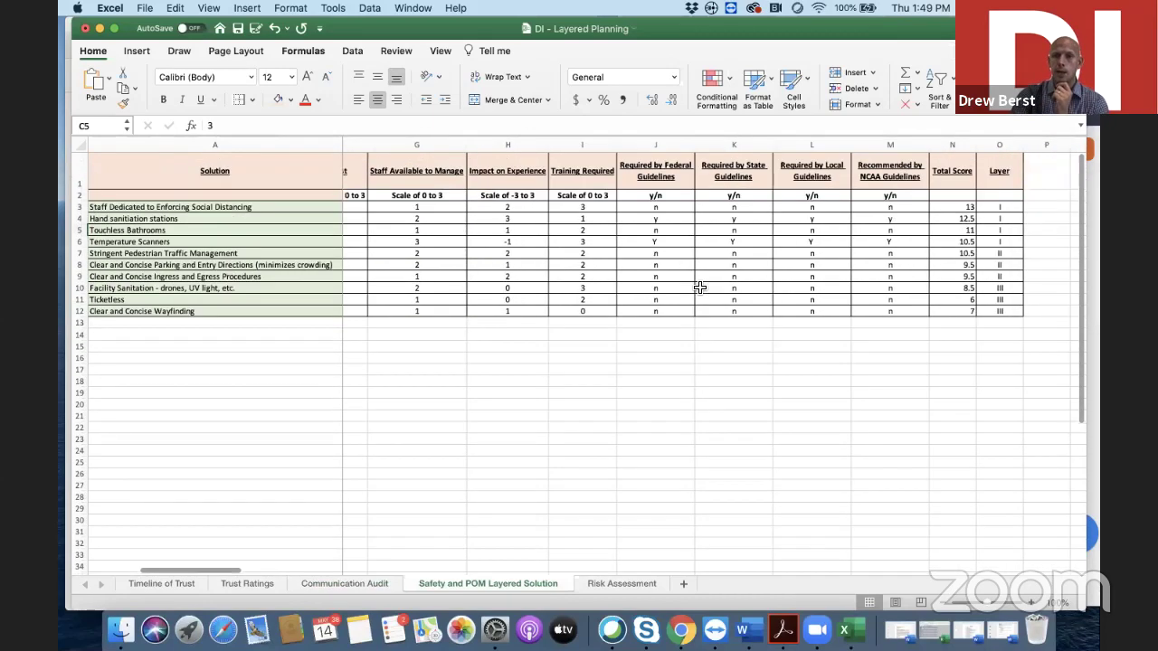
Step: Inspect the Total Score formula for the social distancing staff solution, and compare the solutions' scores with their layers
{"action": "scroll", "coordinate": [699, 288], "scroll_direction": "left", "scroll_amount": 1}
{"action": "left_click", "coordinate": [622, 221]}
{"action": "left_click", "coordinate": [585, 207]}
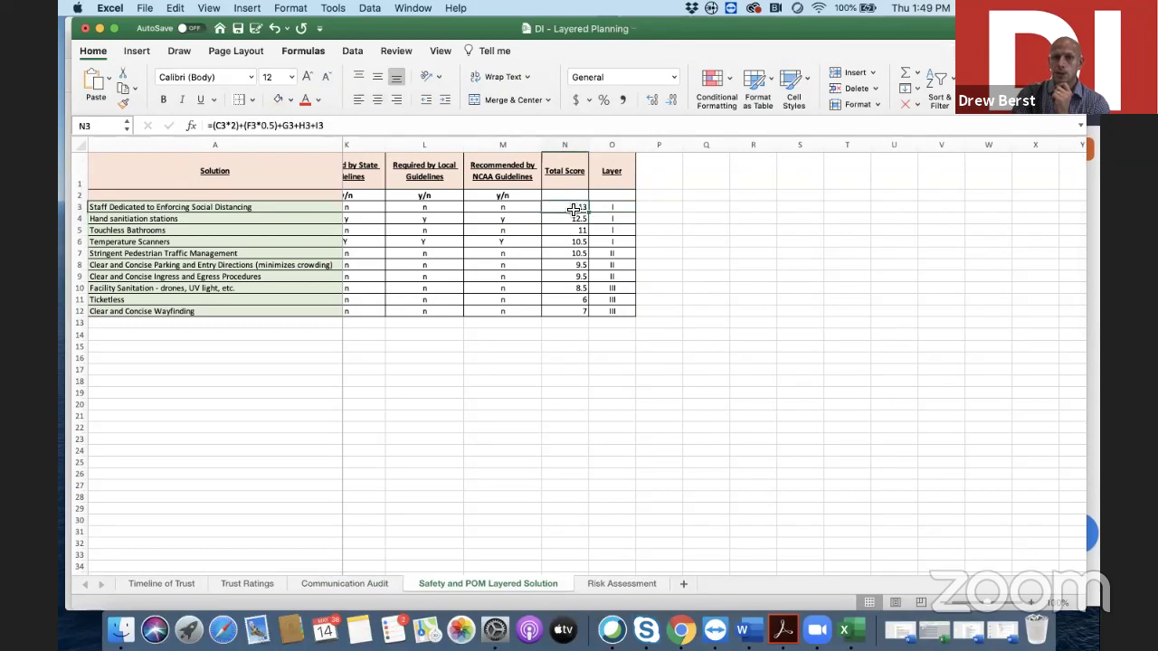
{"action": "left_click", "coordinate": [190, 207]}
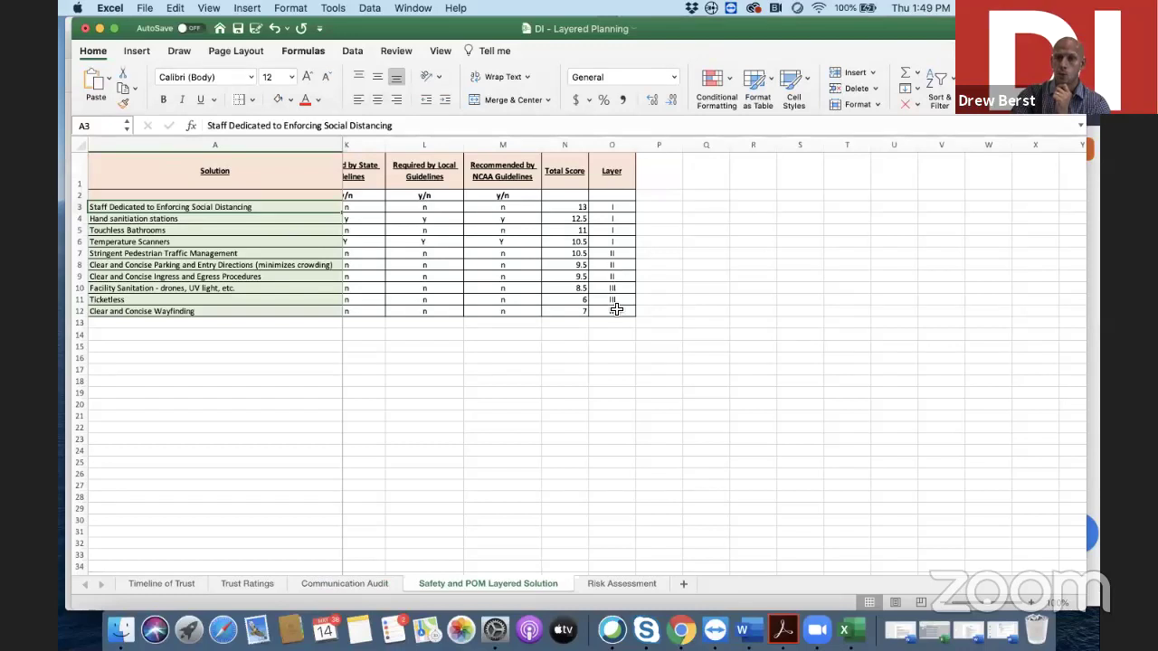
{"action": "left_click_drag", "start_coordinate": [169, 220], "coordinate": [167, 272]}
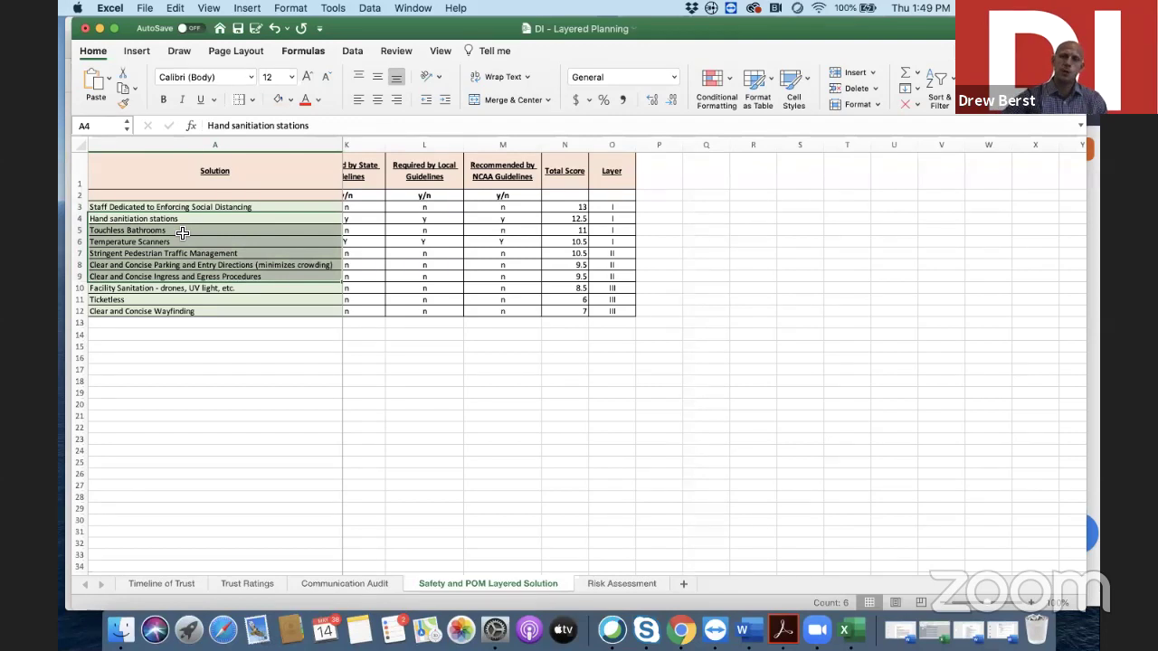
Step: Bring up the safety risk matrix on the Risk Assessment sheet
{"action": "left_click", "coordinate": [609, 585]}
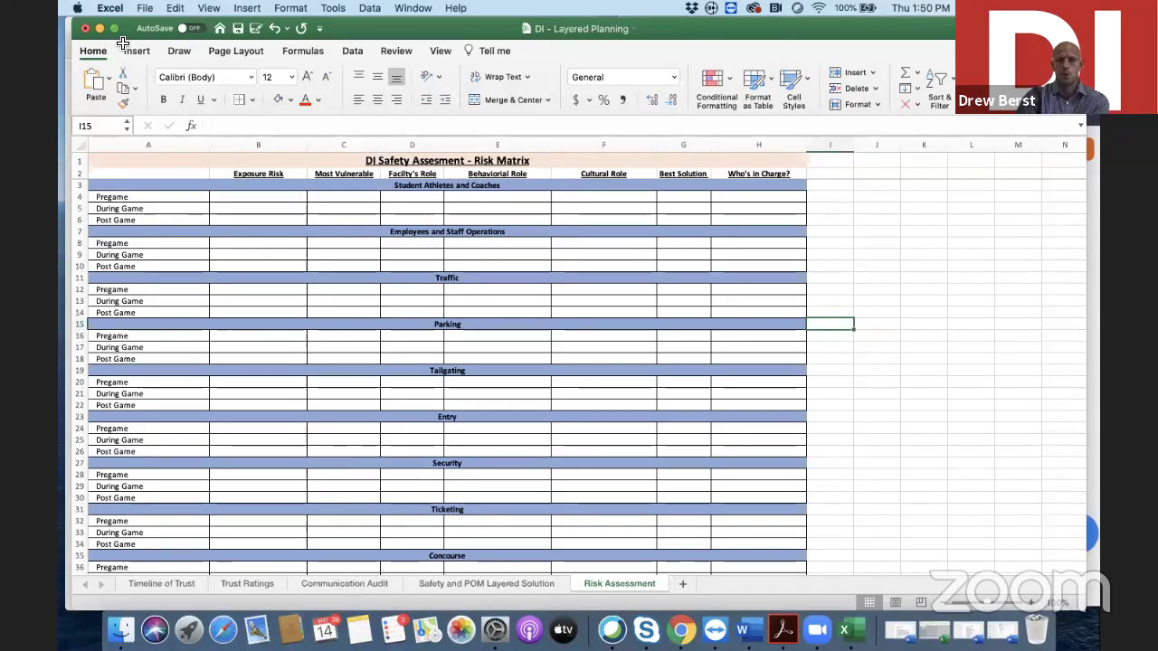
Step: Switch to the NACDA webinar PDF in Adobe Acrobat and show the contact slide on page 42
{"action": "left_click", "coordinate": [783, 631]}
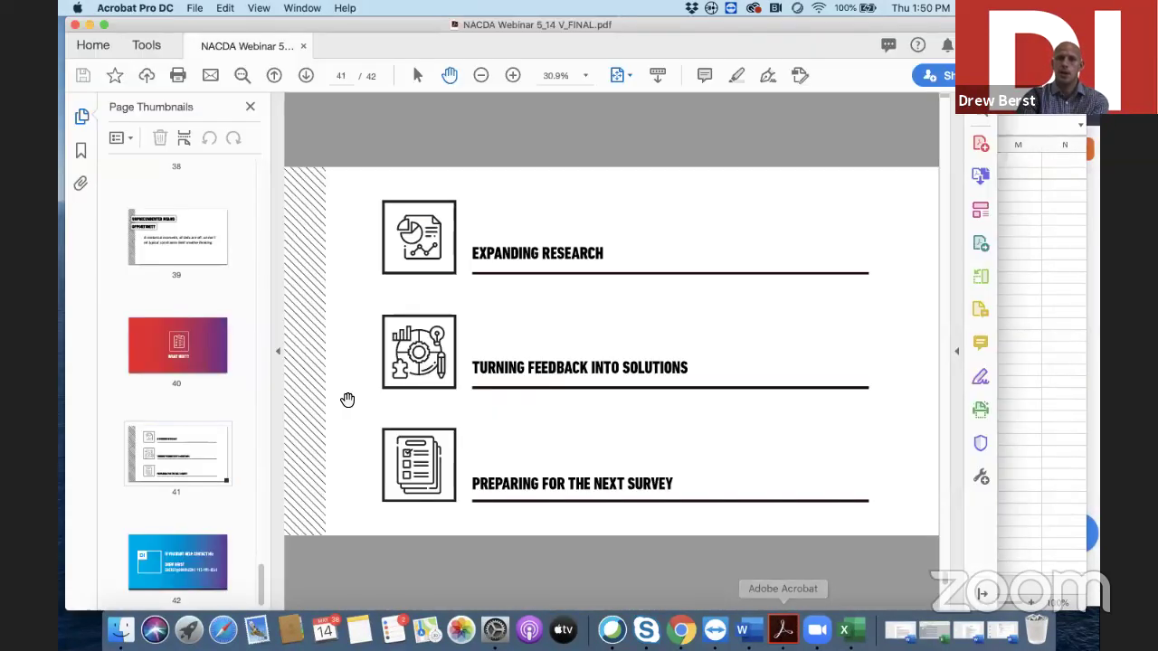
{"action": "left_click", "coordinate": [186, 563]}
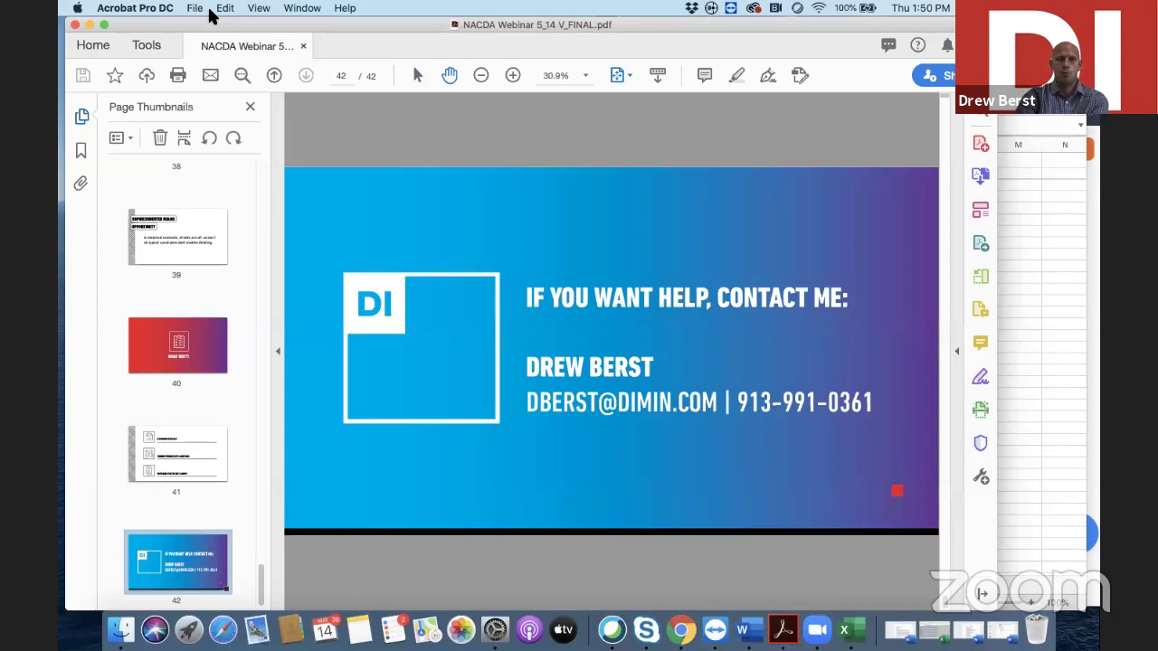
Step: Show the contact slide in Full Screen Mode, and return to the normal document view
{"action": "left_click", "coordinate": [260, 8]}
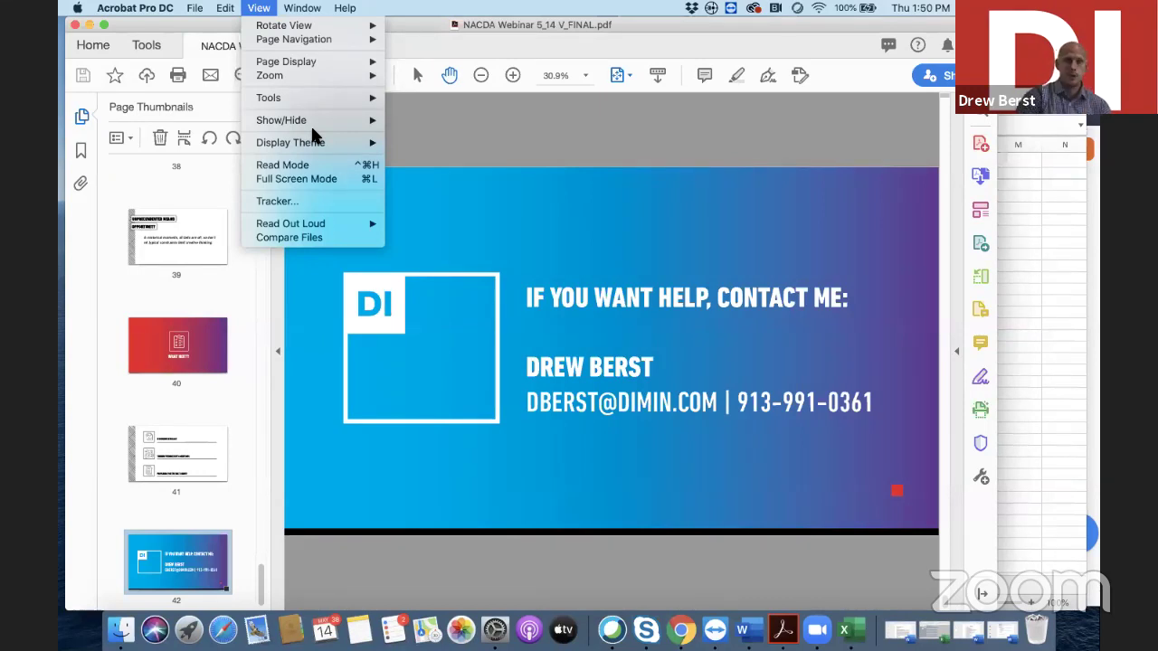
{"action": "mouse_move", "coordinate": [282, 40]}
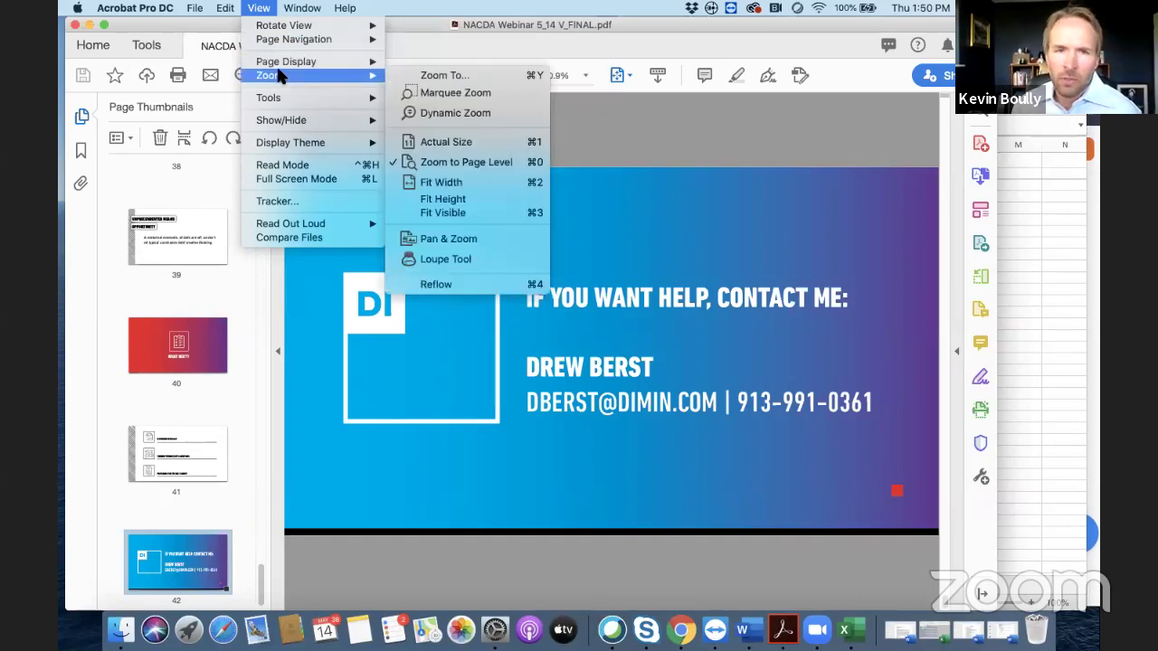
{"action": "left_click", "coordinate": [304, 179]}
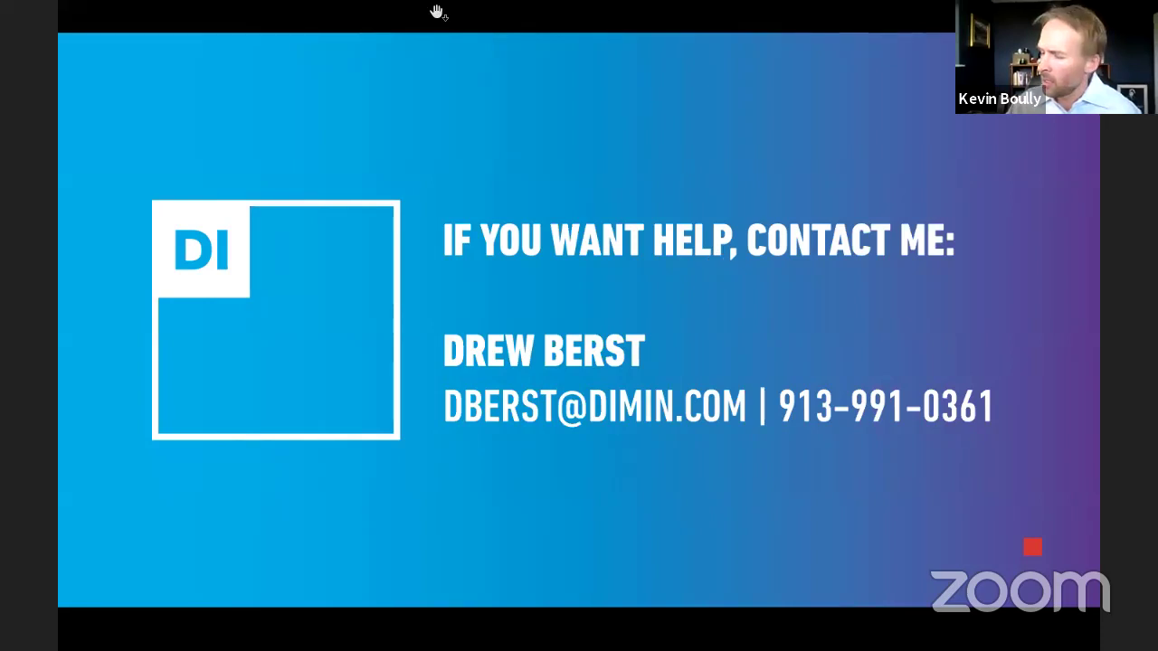
{"action": "key", "text": "Escape"}
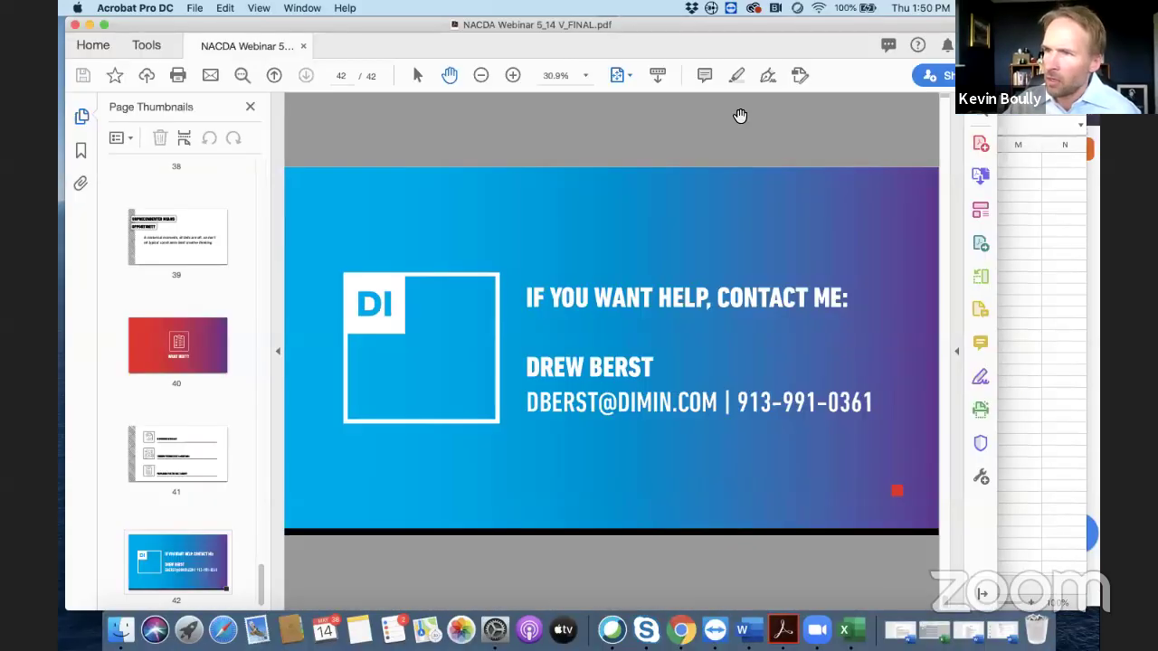